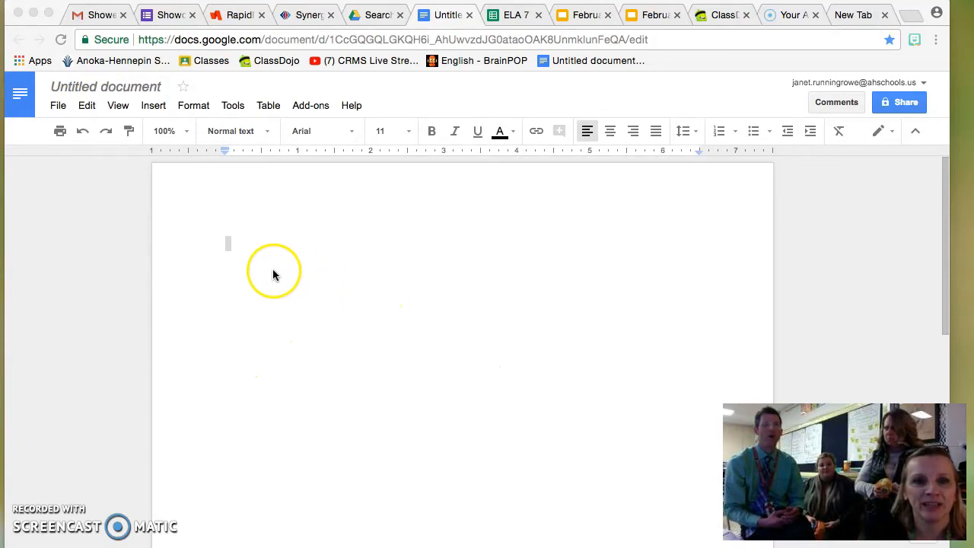
- Open the add-on store from the blank document and search it for EasyBIB
{"action": "left_click", "coordinate": [109, 87]}
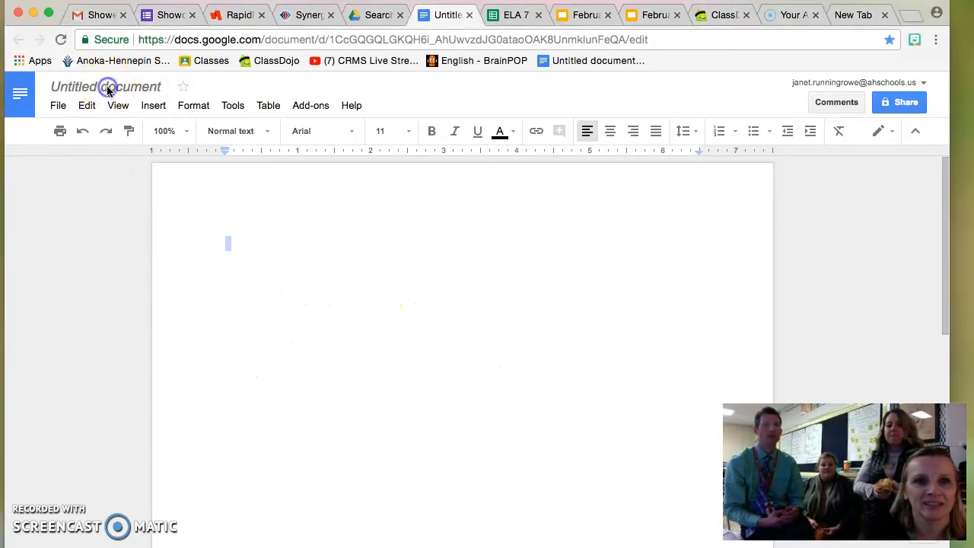
{"action": "left_click", "coordinate": [289, 189]}
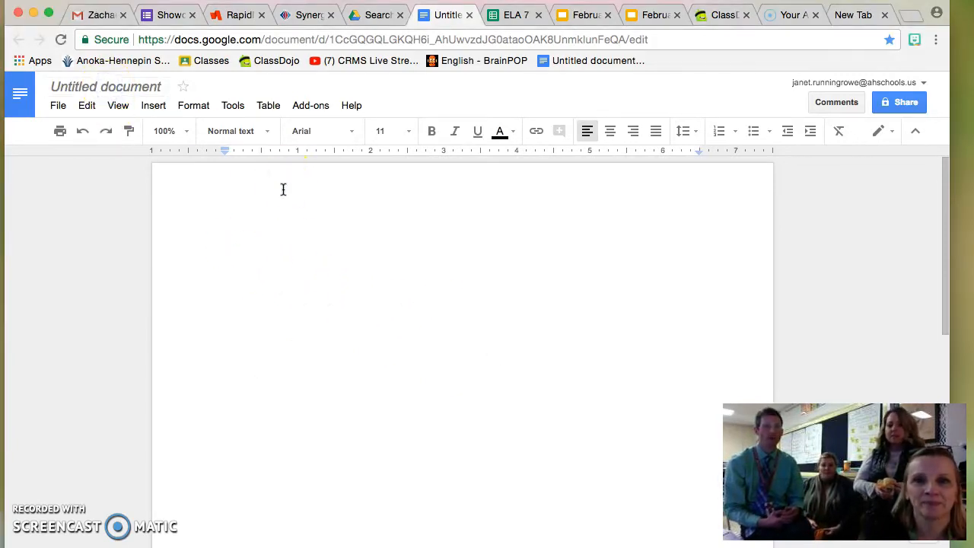
{"action": "left_click", "coordinate": [317, 108]}
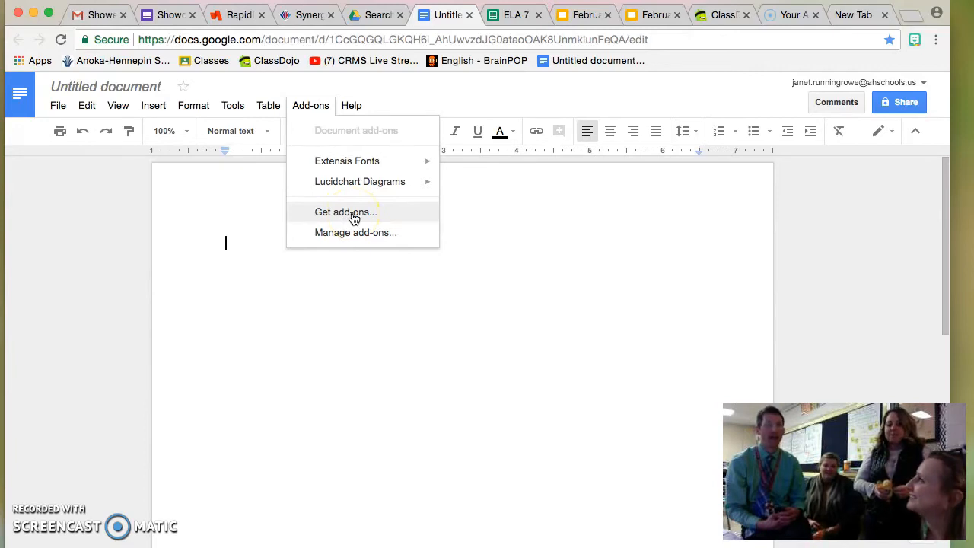
{"action": "left_click", "coordinate": [352, 217]}
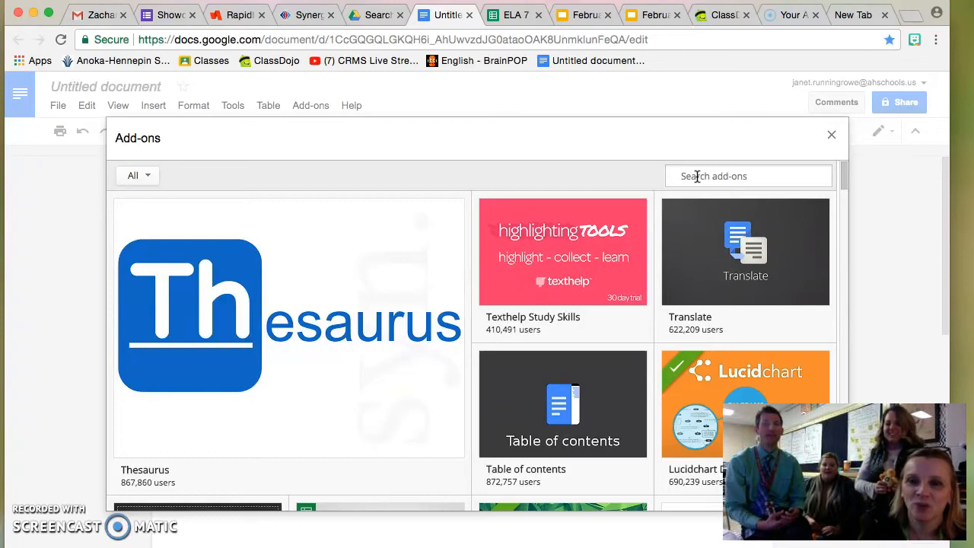
{"action": "type", "text": "EasyBIB"}
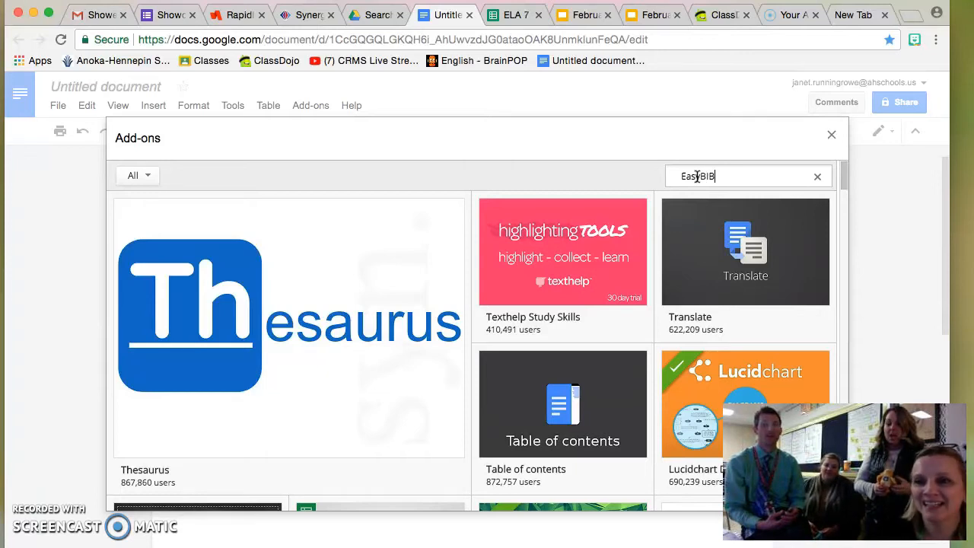
{"action": "key", "text": "Return"}
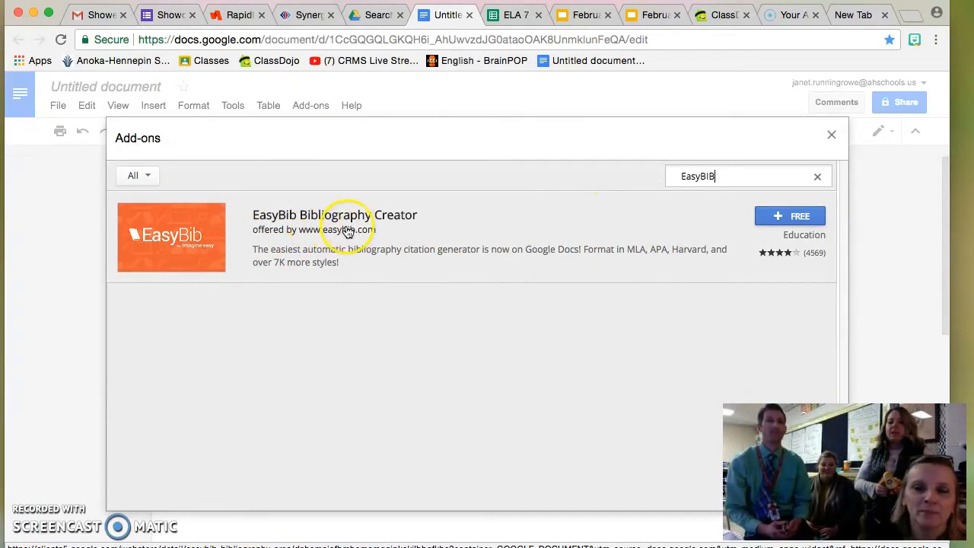
- Install the free EasyBib Bibliography Creator add-on, choosing the school Google account and allowing the requested permissions
{"action": "left_click", "coordinate": [779, 219]}
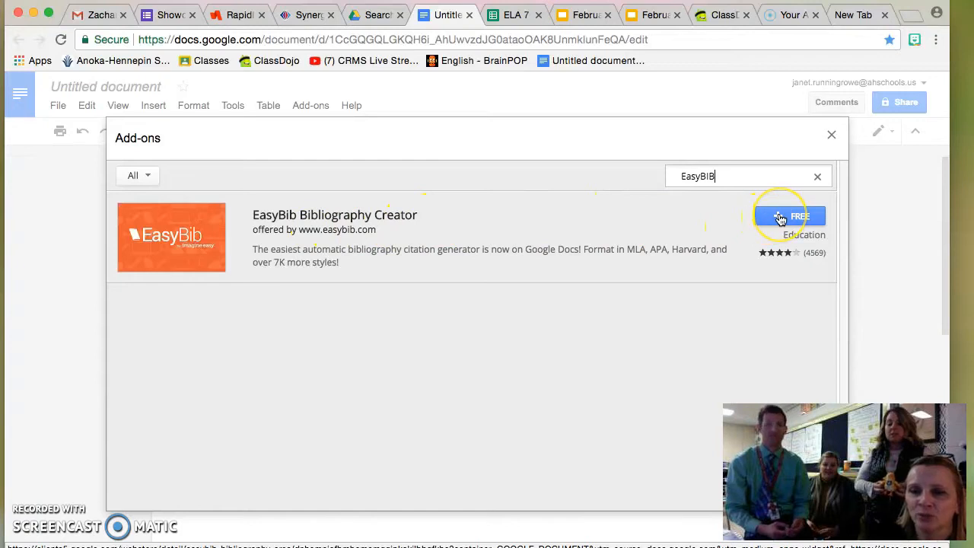
{"action": "left_click", "coordinate": [774, 222]}
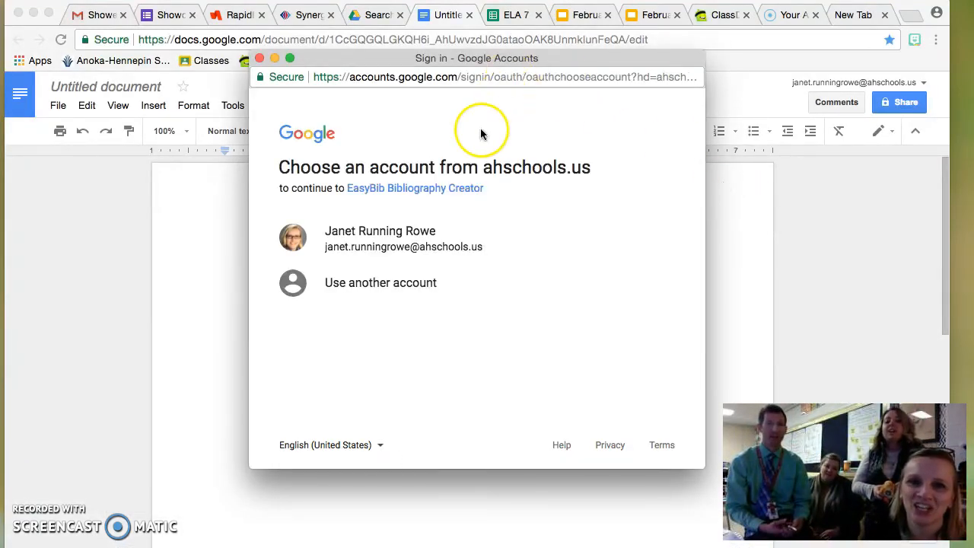
{"action": "left_click", "coordinate": [366, 245]}
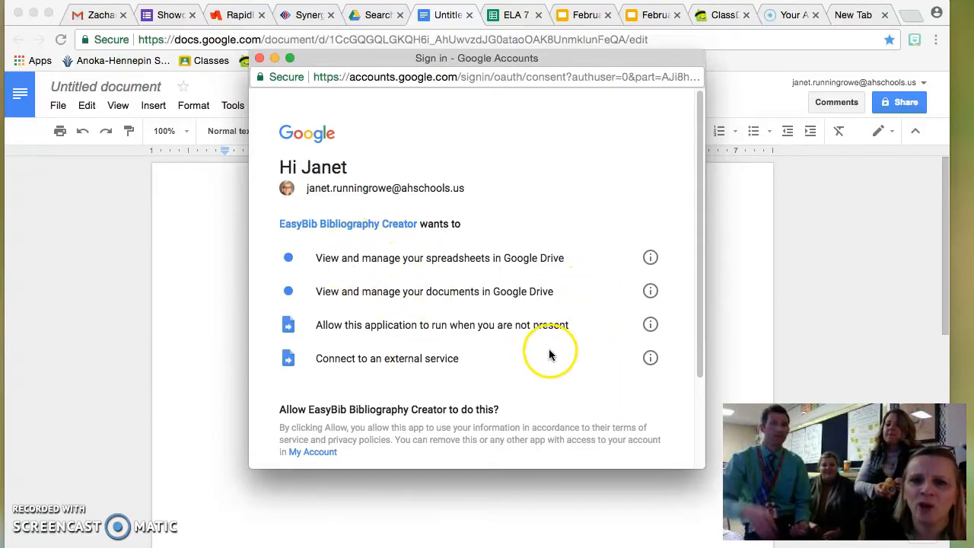
{"action": "scroll", "coordinate": [550, 365], "scroll_direction": "down", "scroll_amount": 3}
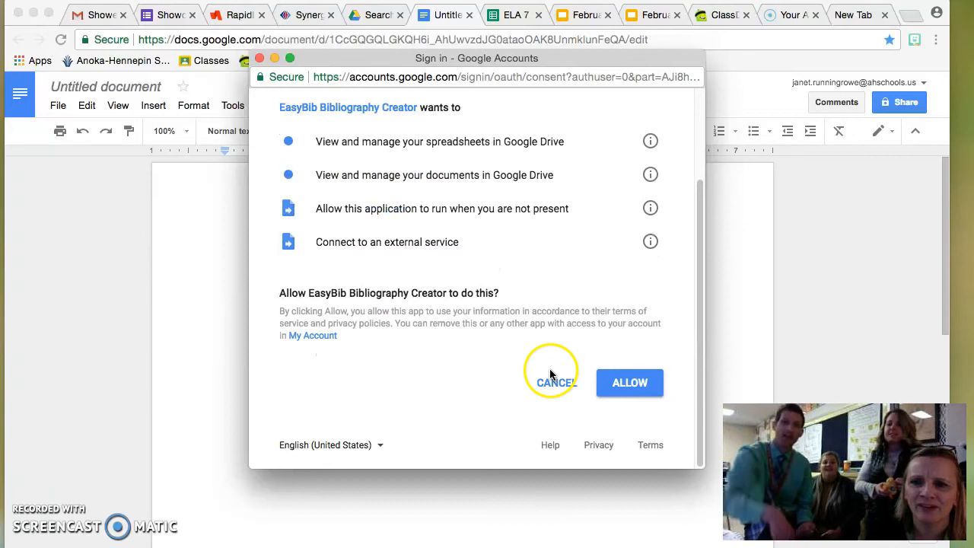
{"action": "left_click", "coordinate": [619, 387]}
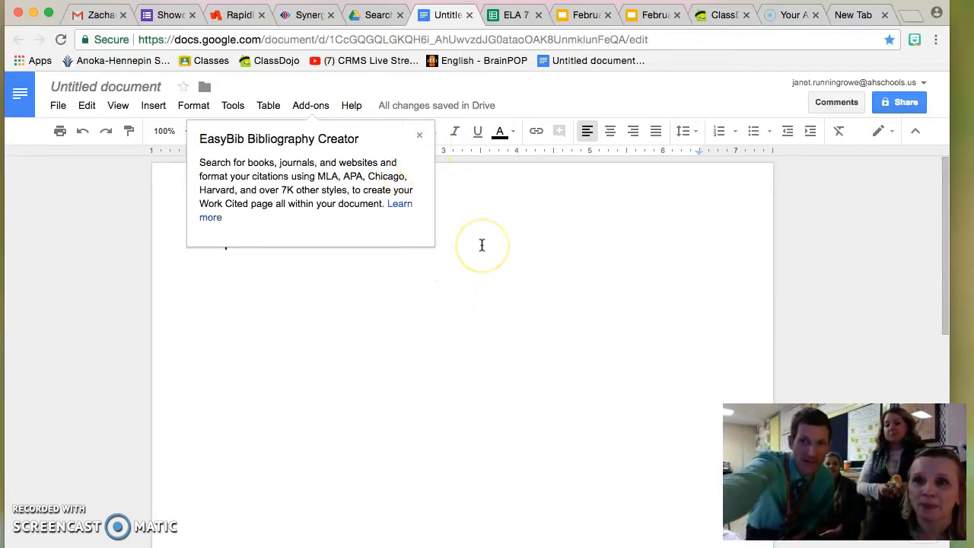
- Examine the browser's installed extensions page and close it to return to the document
{"action": "left_click", "coordinate": [937, 41]}
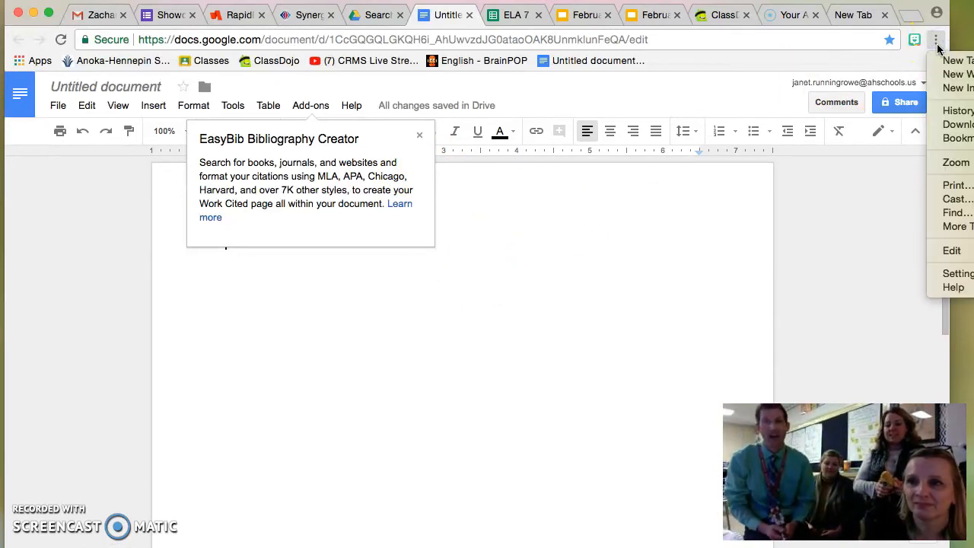
{"action": "left_click", "coordinate": [963, 212]}
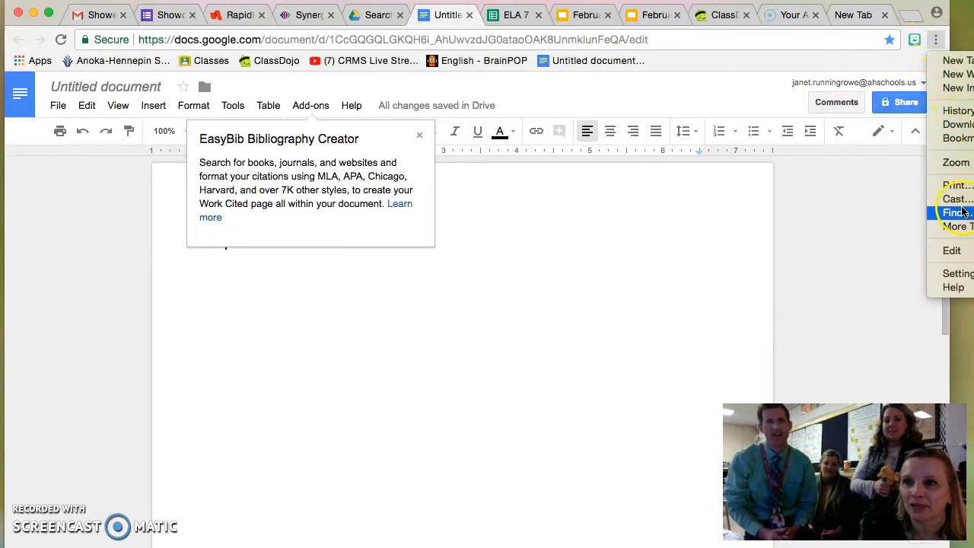
{"action": "mouse_move", "coordinate": [965, 228]}
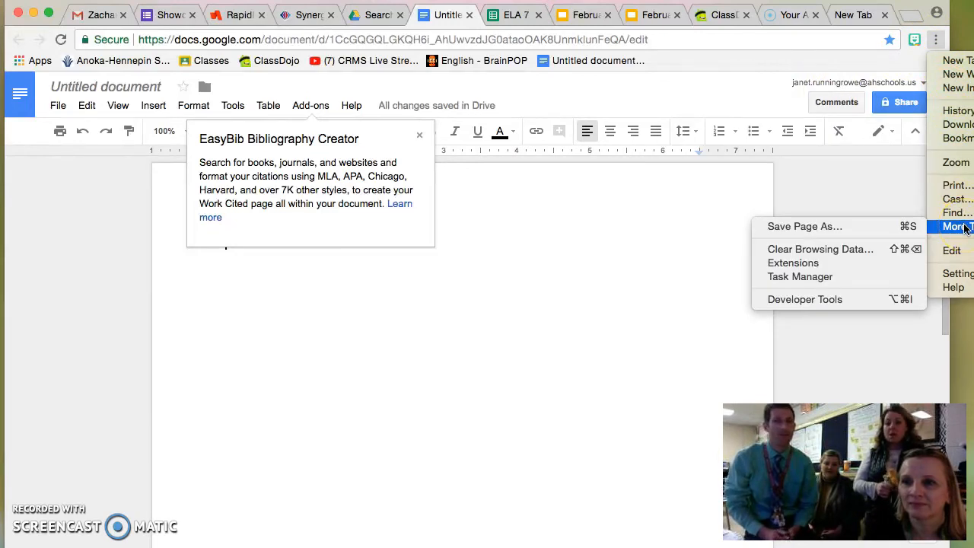
{"action": "left_click", "coordinate": [864, 263]}
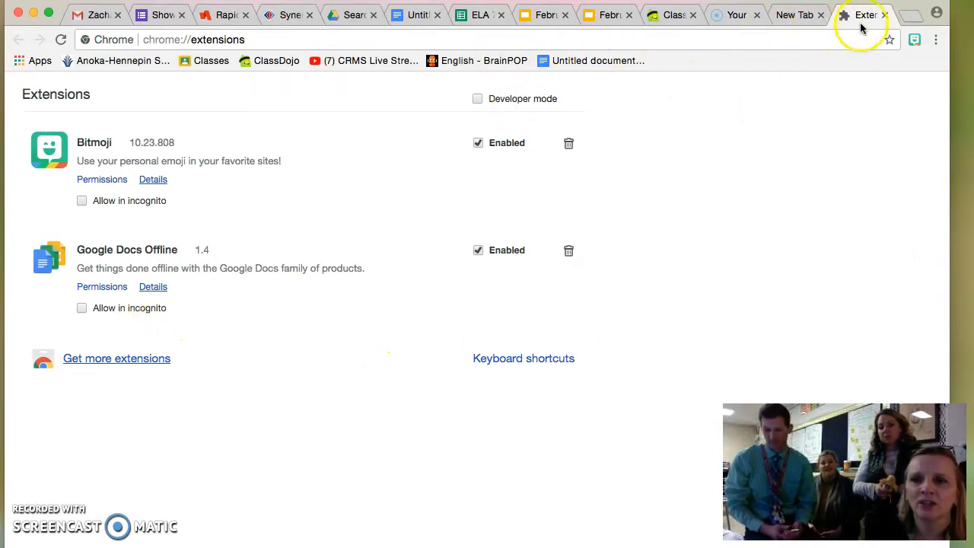
{"action": "left_click", "coordinate": [885, 15]}
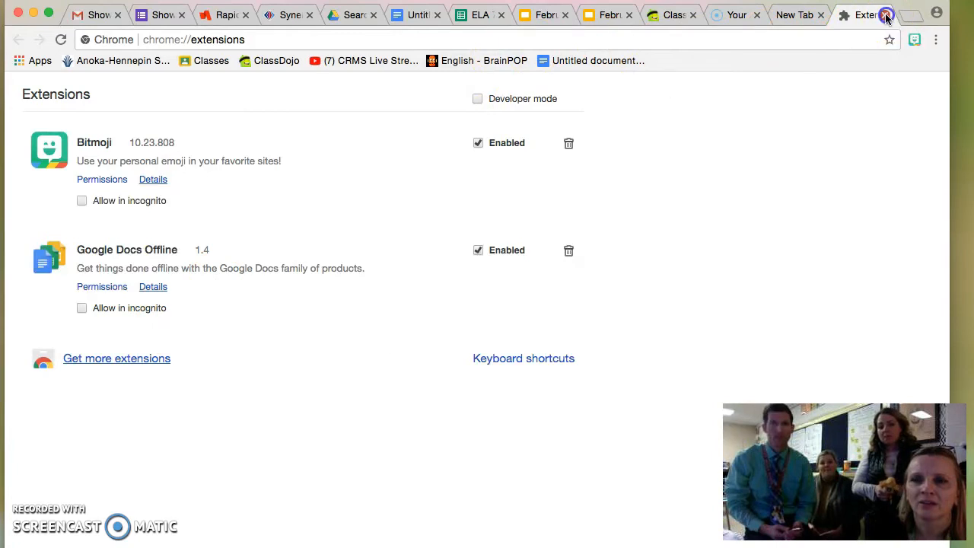
- Dismiss the EasyBib Bibliography Creator introduction pop-up over the document
{"action": "left_click", "coordinate": [511, 216]}
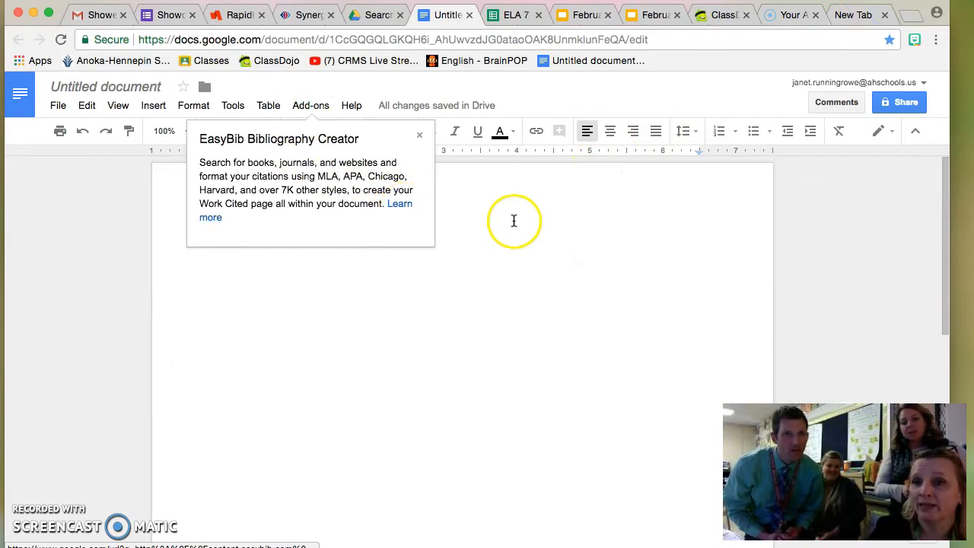
{"action": "left_click", "coordinate": [228, 107]}
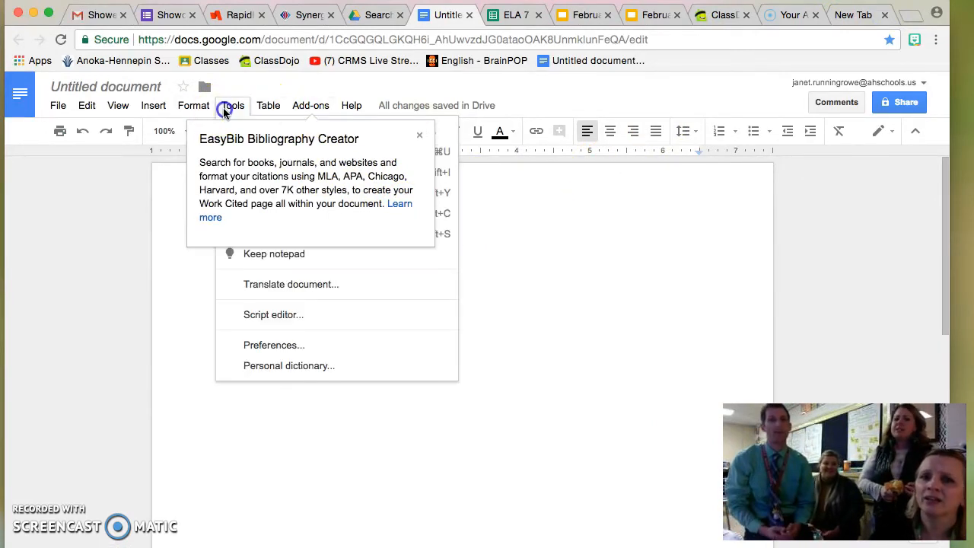
{"action": "left_click", "coordinate": [525, 257]}
{"action": "left_click", "coordinate": [419, 137]}
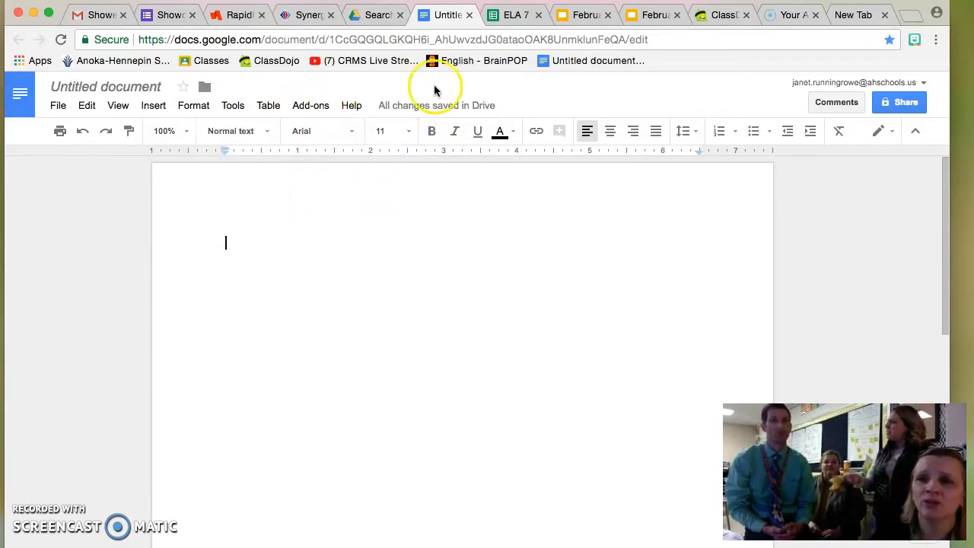
- Open EasyBib's Manage Bibliography and set the source type to Website
{"action": "left_click", "coordinate": [311, 109]}
{"action": "mouse_move", "coordinate": [383, 171]}
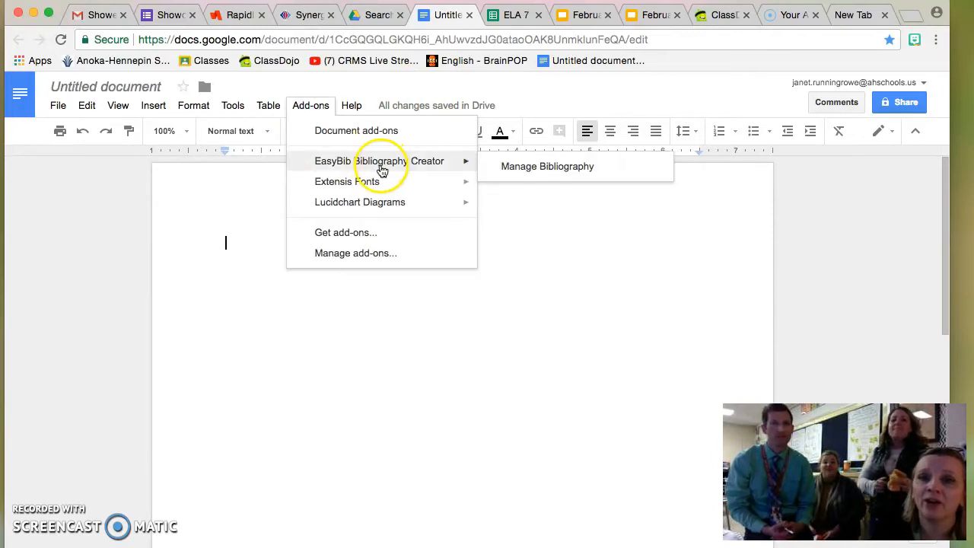
{"action": "left_click", "coordinate": [512, 169]}
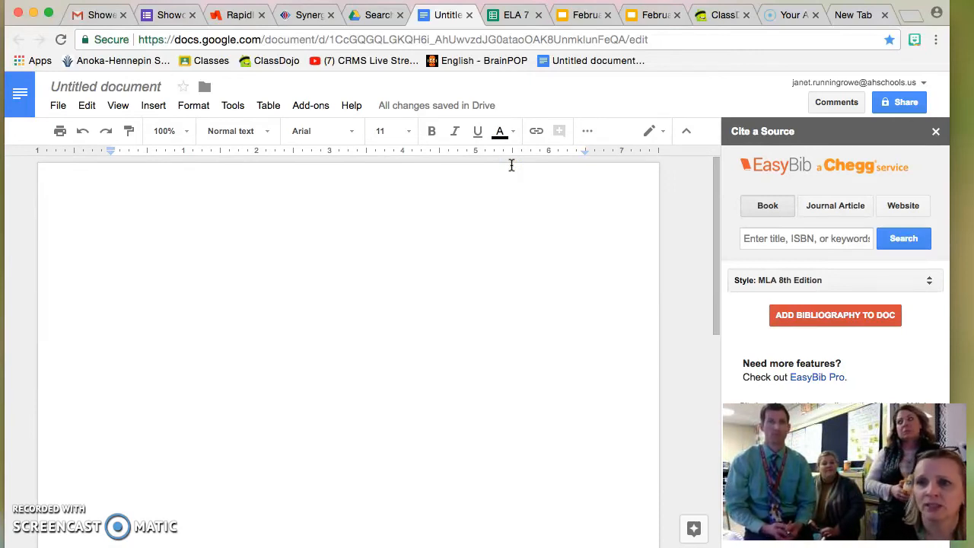
{"action": "left_click", "coordinate": [905, 207]}
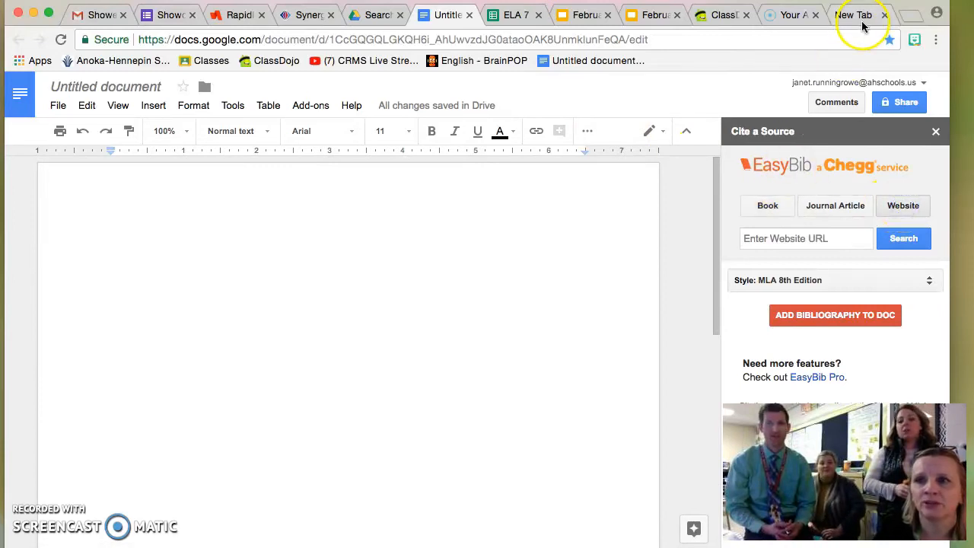
- Search Google for "Why Yoda Is the best jedi" in the already open empty browser tab
{"action": "left_click", "coordinate": [860, 18]}
{"action": "left_click", "coordinate": [591, 39]}
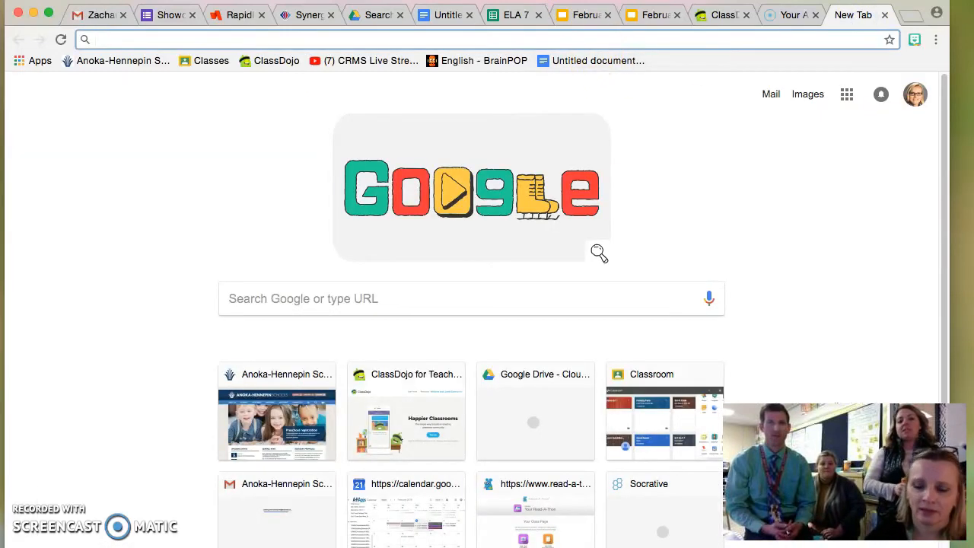
{"action": "type", "text": "W"}
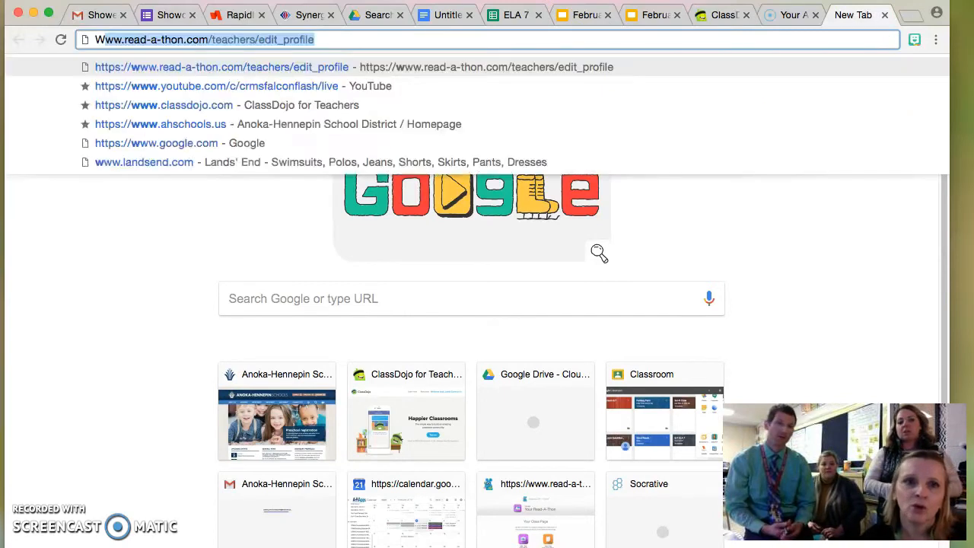
{"action": "type", "text": "hy Yoda "}
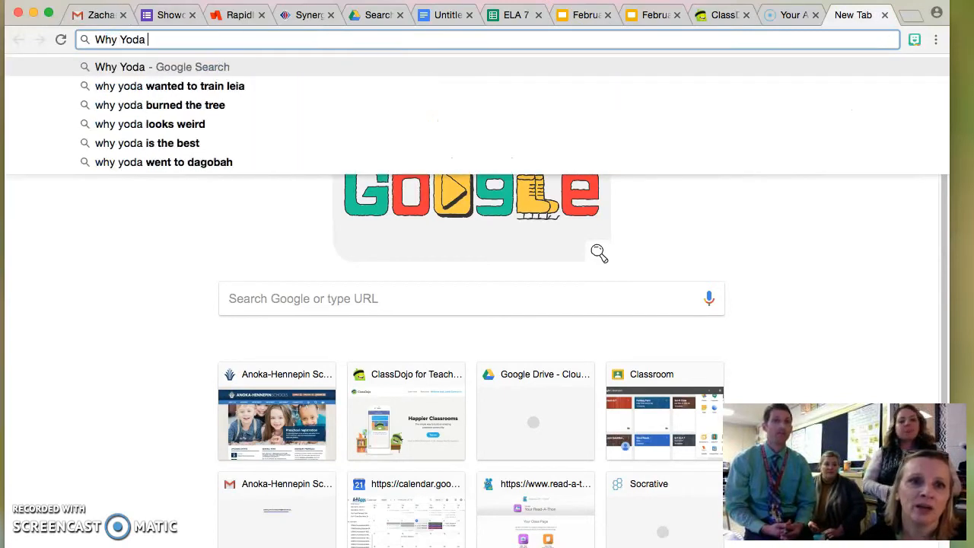
{"action": "type", "text": "Is the best jedi"}
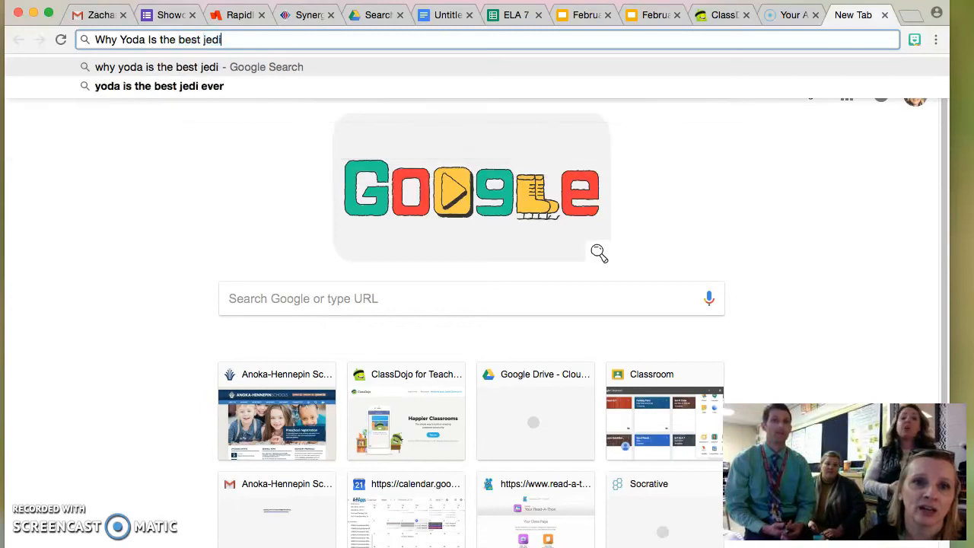
{"action": "key", "text": "Return"}
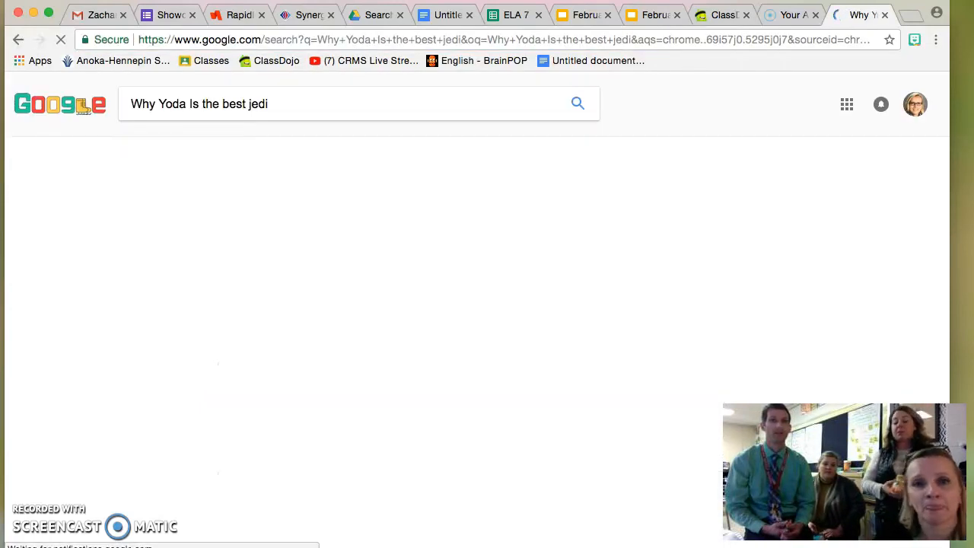
- Look through the search results and open the StarWars.com article on the 10 best Jedi
{"action": "scroll", "coordinate": [891, 296], "scroll_direction": "down", "scroll_amount": 3}
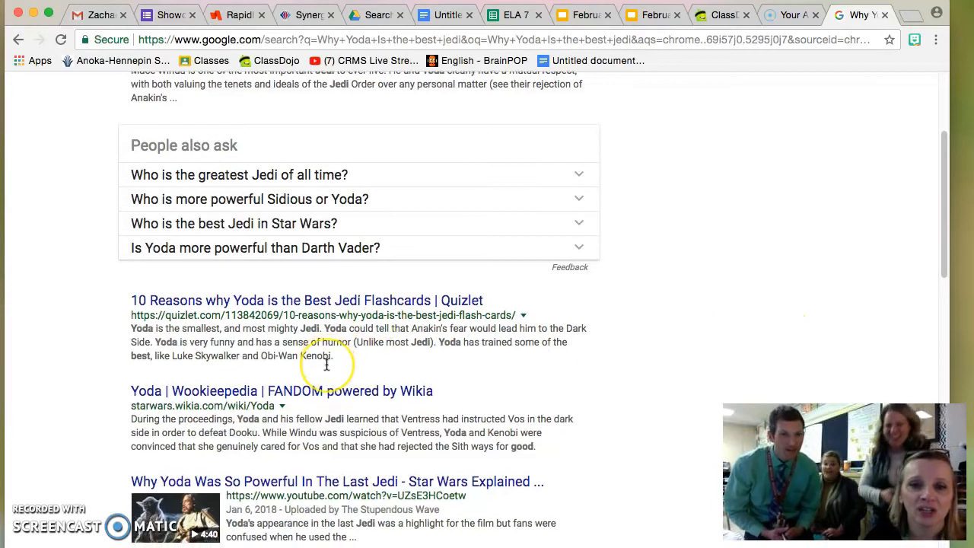
{"action": "scroll", "coordinate": [326, 365], "scroll_direction": "down", "scroll_amount": 2}
{"action": "scroll", "coordinate": [326, 365], "scroll_direction": "down", "scroll_amount": 2}
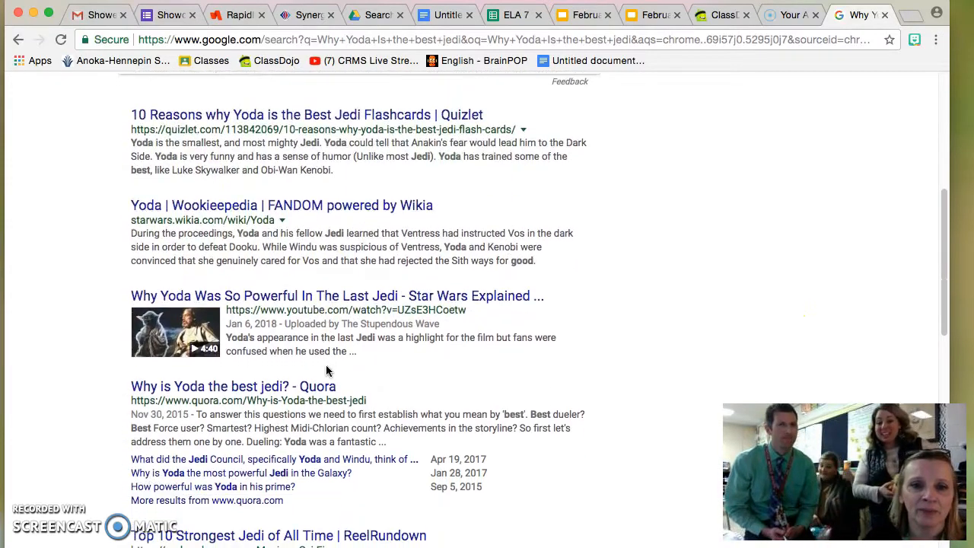
{"action": "scroll", "coordinate": [330, 369], "scroll_direction": "down", "scroll_amount": 3}
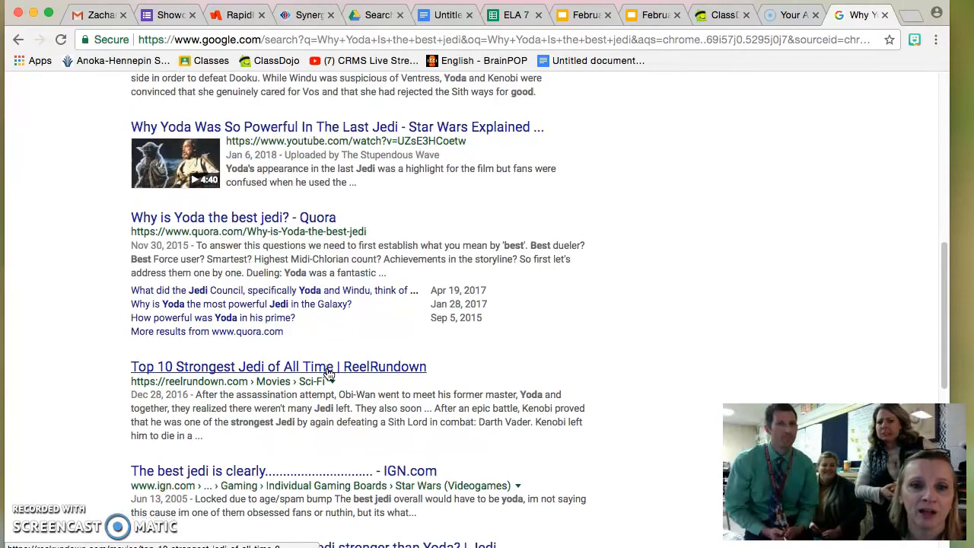
{"action": "scroll", "coordinate": [330, 373], "scroll_direction": "down", "scroll_amount": 5}
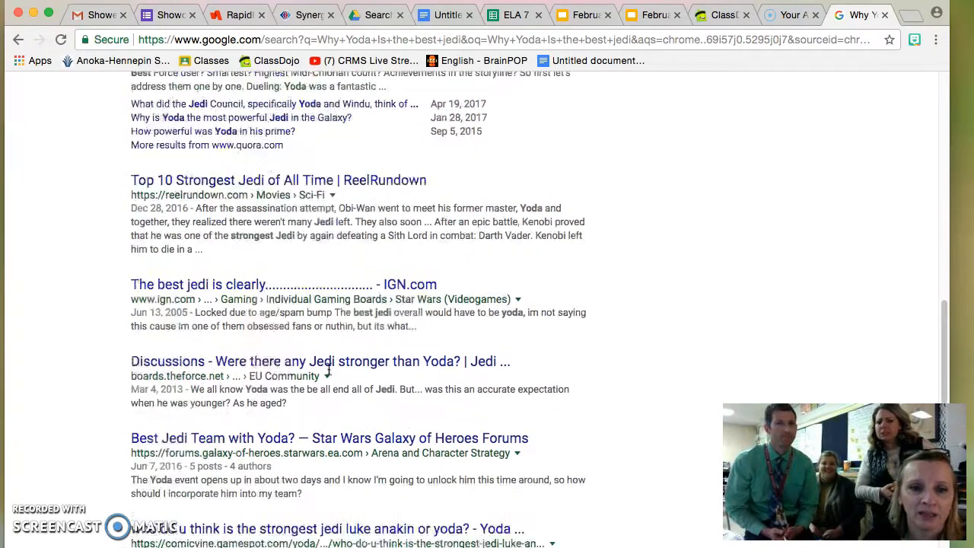
{"action": "scroll", "coordinate": [329, 369], "scroll_direction": "down", "scroll_amount": 3}
{"action": "left_click", "coordinate": [335, 283]}
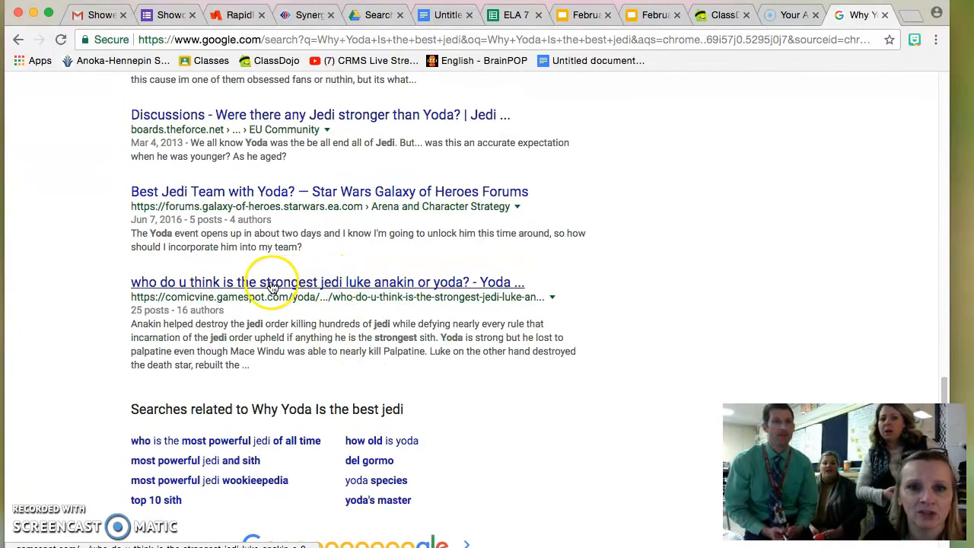
{"action": "scroll", "coordinate": [266, 286], "scroll_direction": "down", "scroll_amount": 1}
{"action": "scroll", "coordinate": [266, 288], "scroll_direction": "up", "scroll_amount": 15}
{"action": "left_click", "coordinate": [271, 213]}
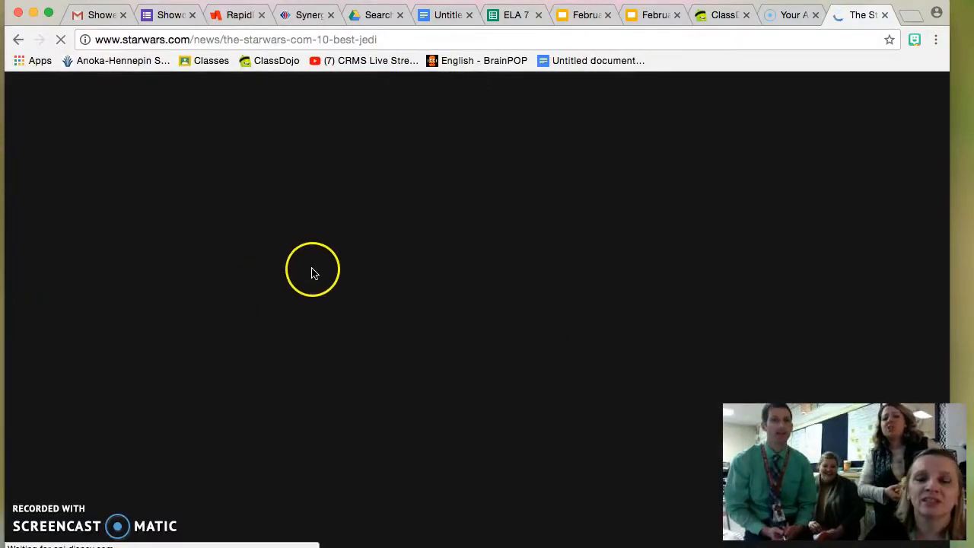
- Copy the web address of the StarWars.com 10 best Jedi article
{"action": "scroll", "coordinate": [312, 289], "scroll_direction": "down", "scroll_amount": 3}
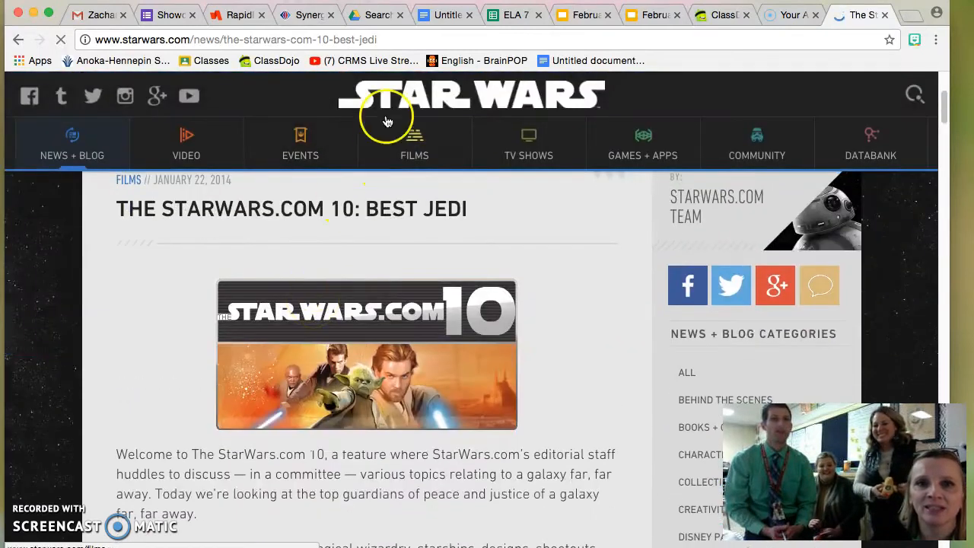
{"action": "left_click", "coordinate": [383, 39]}
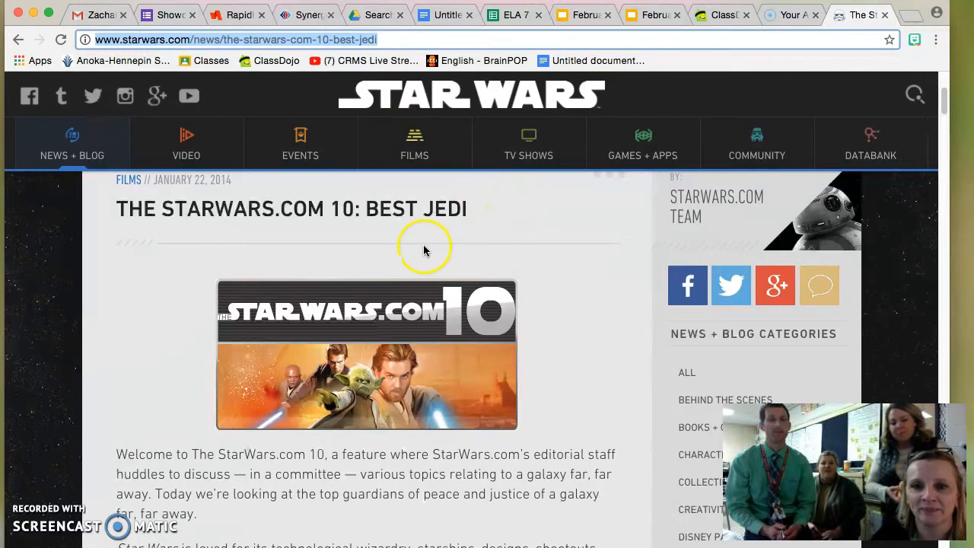
{"action": "scroll", "coordinate": [424, 272], "scroll_direction": "down", "scroll_amount": 3}
{"action": "scroll", "coordinate": [408, 276], "scroll_direction": "up", "scroll_amount": 2}
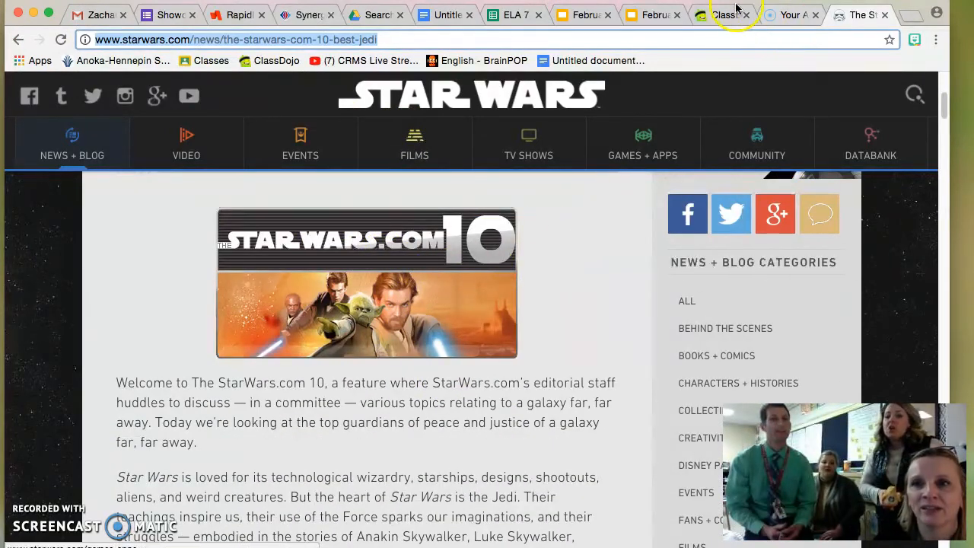
- Return to the untitled Google Docs document and search EasyBib for the website using the copied article address
{"action": "left_click", "coordinate": [446, 15]}
{"action": "left_click", "coordinate": [764, 238]}
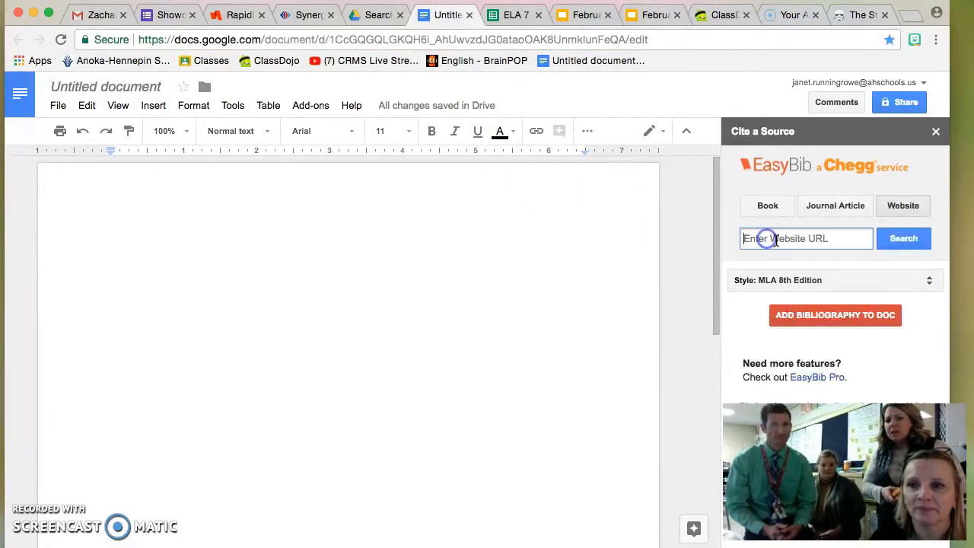
{"action": "left_click", "coordinate": [1, 1]}
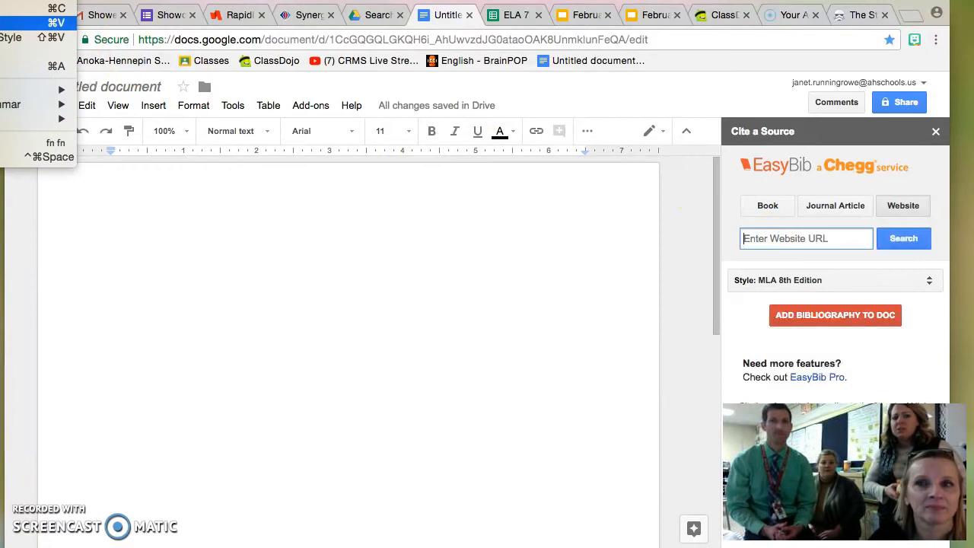
{"action": "left_click", "coordinate": [7, 23]}
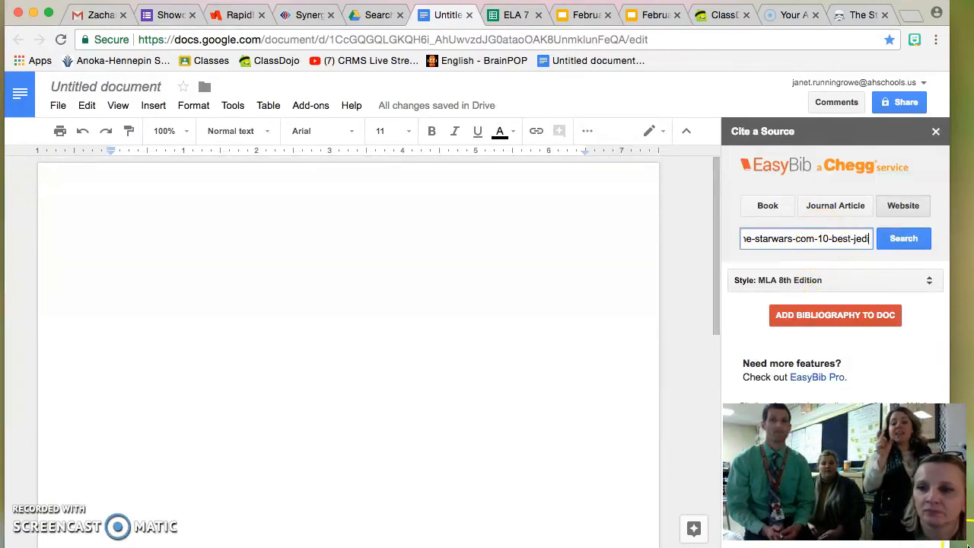
{"action": "left_click", "coordinate": [824, 244]}
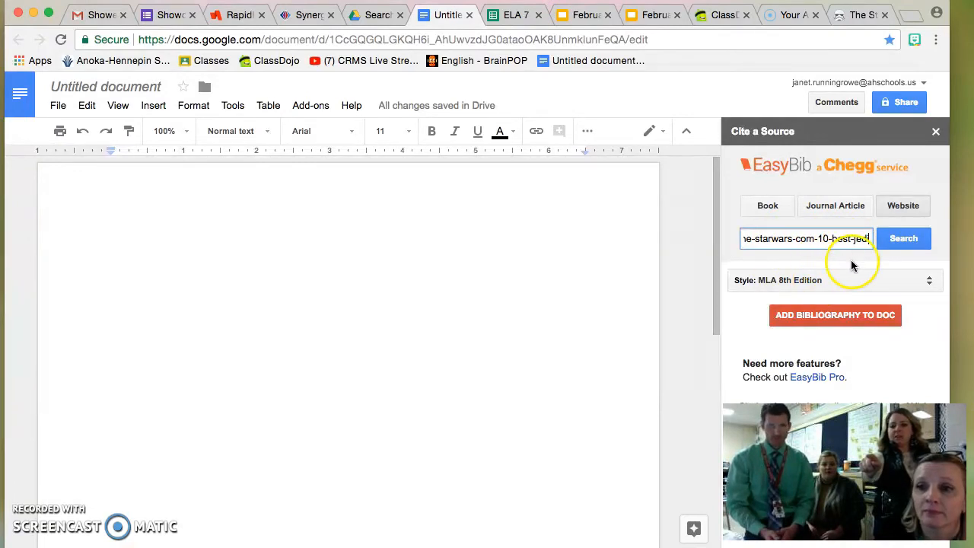
{"action": "left_click", "coordinate": [913, 240]}
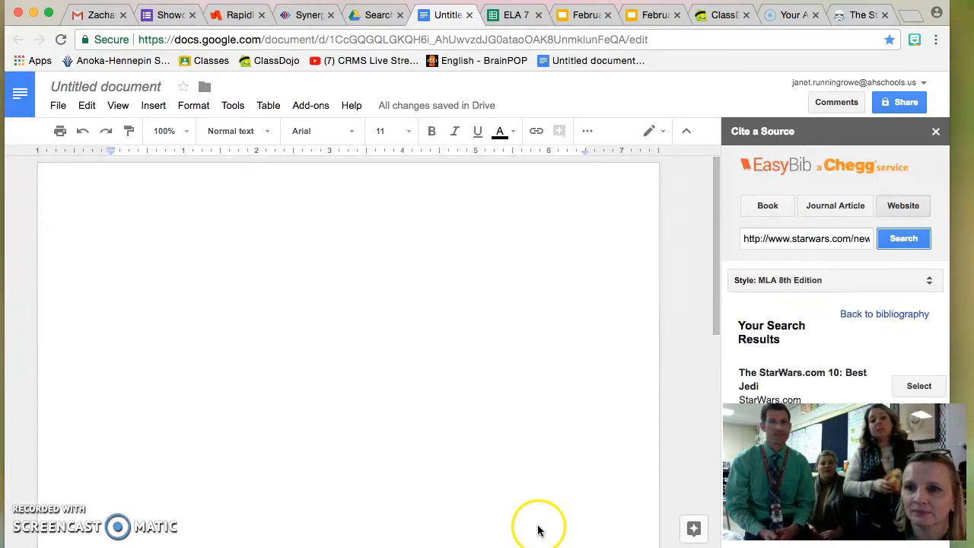
- Set the citation style to APA and search EasyBib again with the copied article address
{"action": "left_click", "coordinate": [927, 282]}
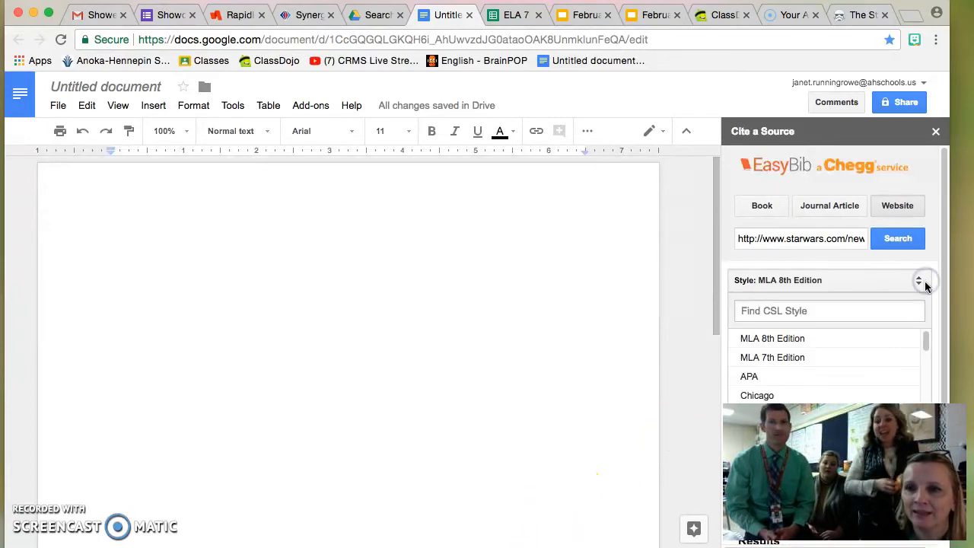
{"action": "left_click", "coordinate": [895, 378]}
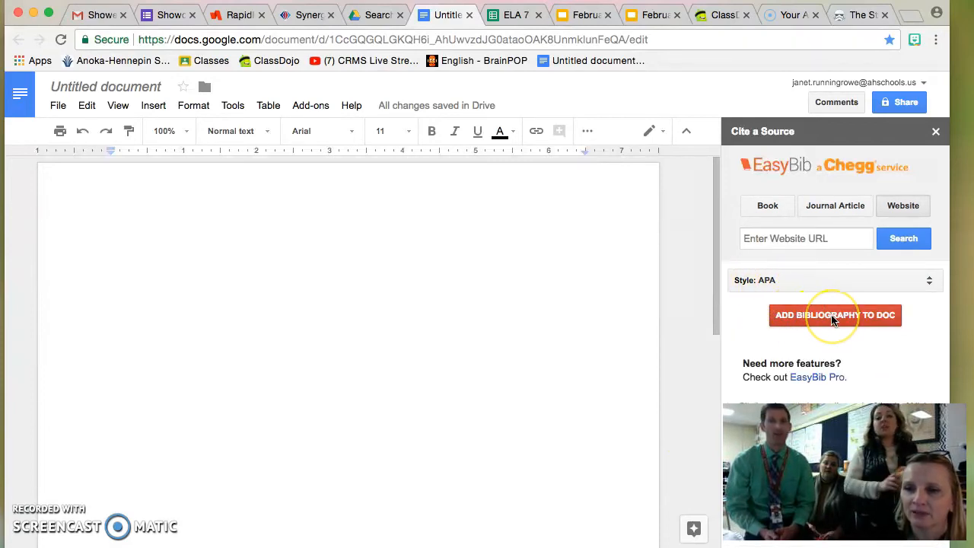
{"action": "left_click", "coordinate": [826, 242]}
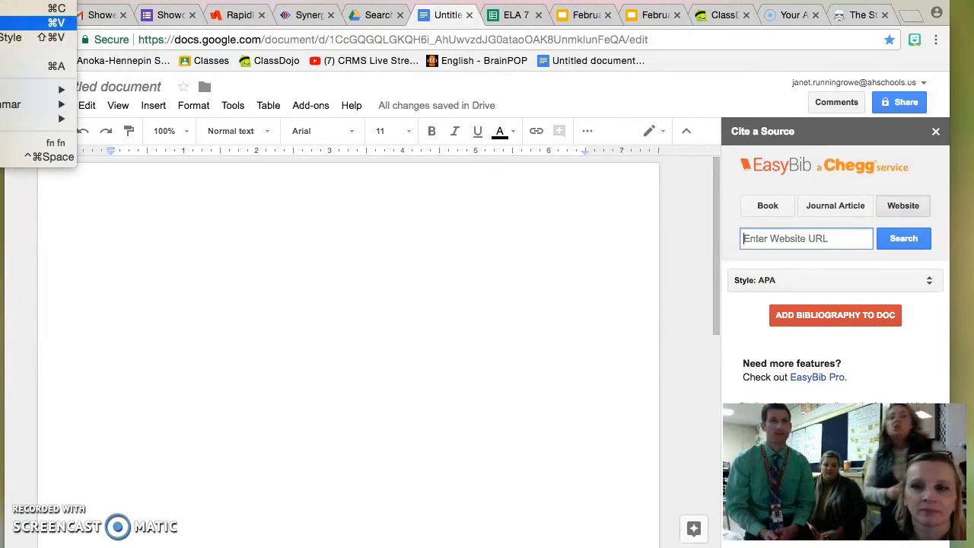
{"action": "left_click", "coordinate": [38, 22]}
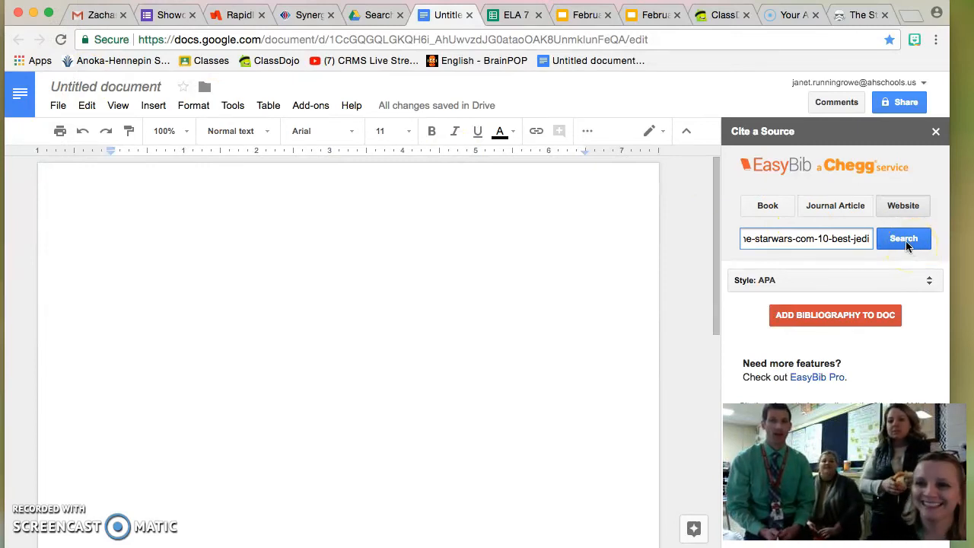
{"action": "left_click", "coordinate": [908, 242]}
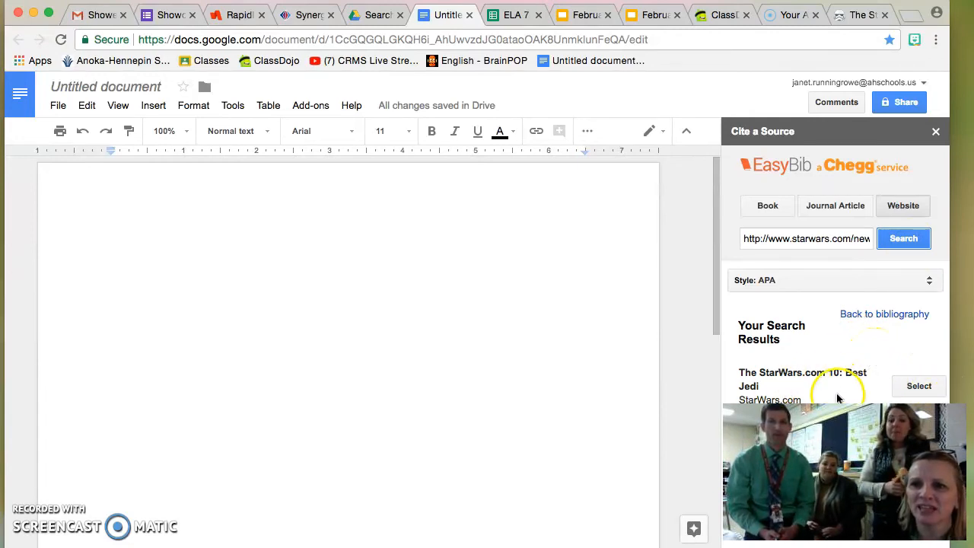
- Choose the source "The StarWars.com 10: Best Jedi" from the search results and add the bibliography to the document
{"action": "left_click", "coordinate": [909, 389]}
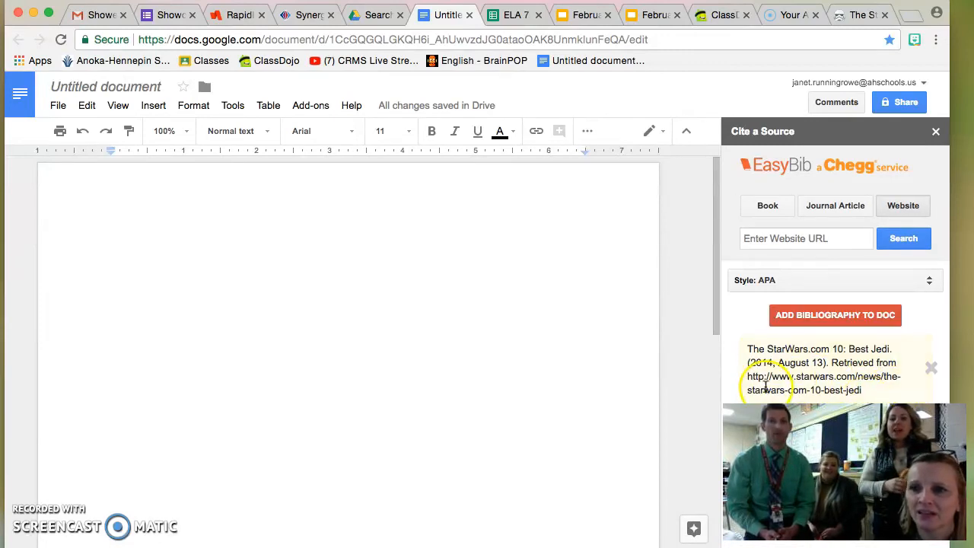
{"action": "left_click", "coordinate": [843, 326]}
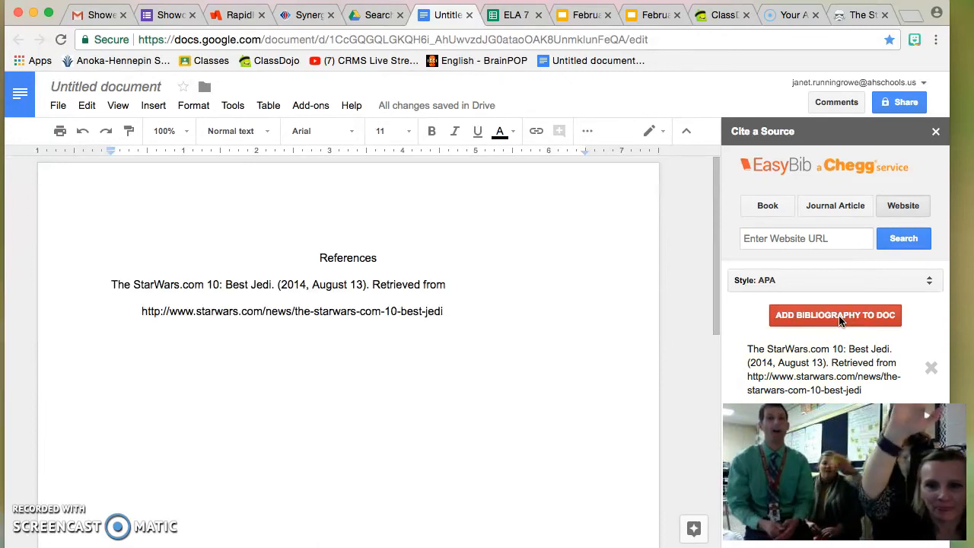
{"action": "left_click", "coordinate": [329, 276]}
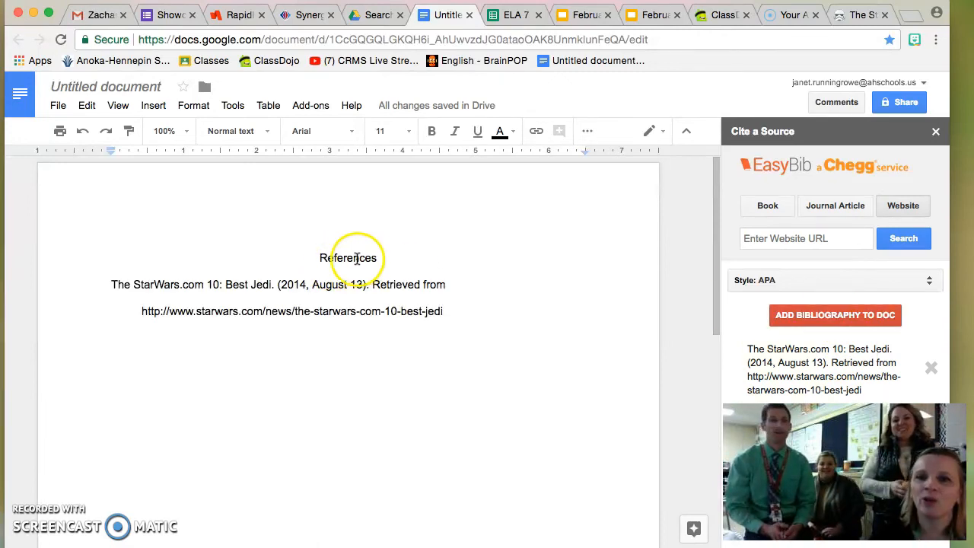